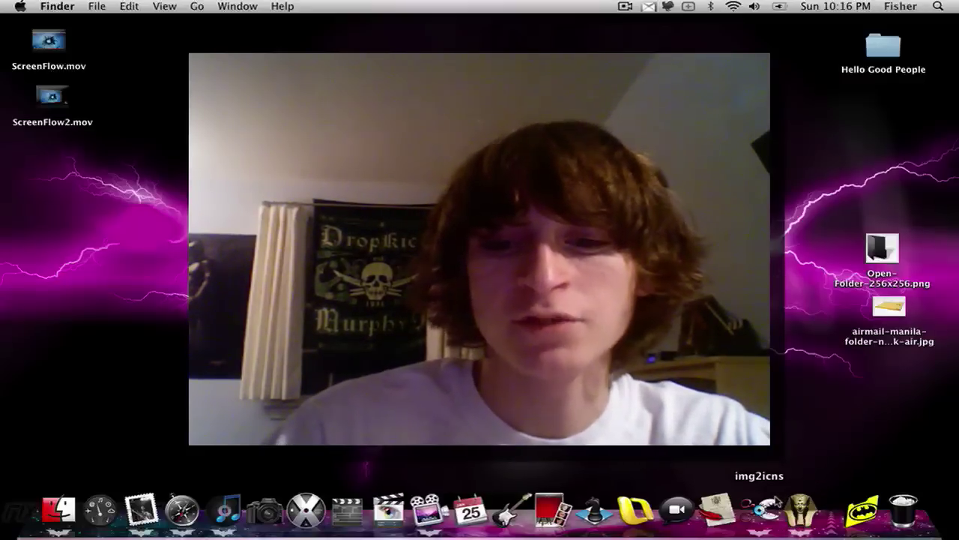
Step: Convert Open-Folder-256x256.png to Open-Folder-256x256.icns in img2icns and move it toward the desktop centre
{"action": "left_click", "coordinate": [761, 509]}
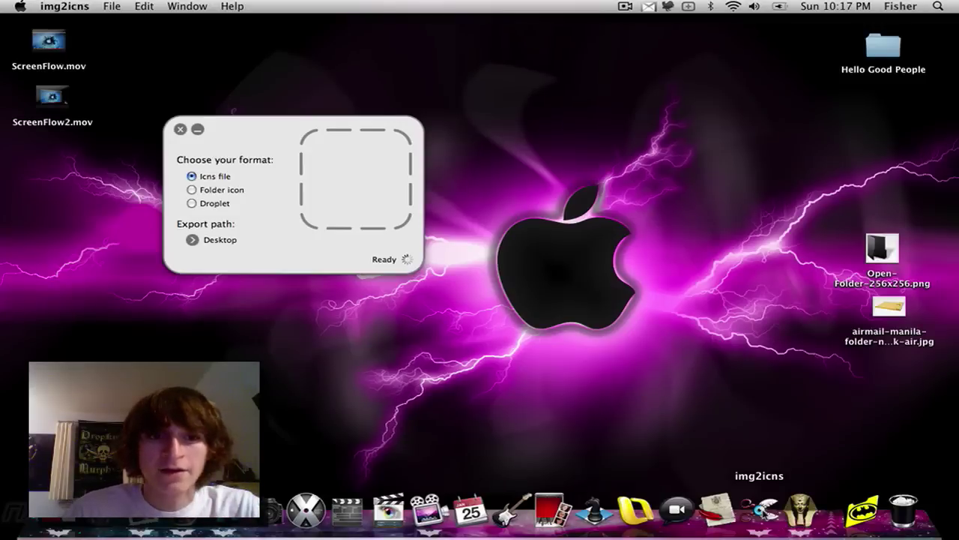
{"action": "mouse_move", "coordinate": [272, 233]}
{"action": "left_mouse_down"}
{"action": "mouse_move", "coordinate": [279, 258]}
{"action": "mouse_move", "coordinate": [276, 240]}
{"action": "left_mouse_up"}
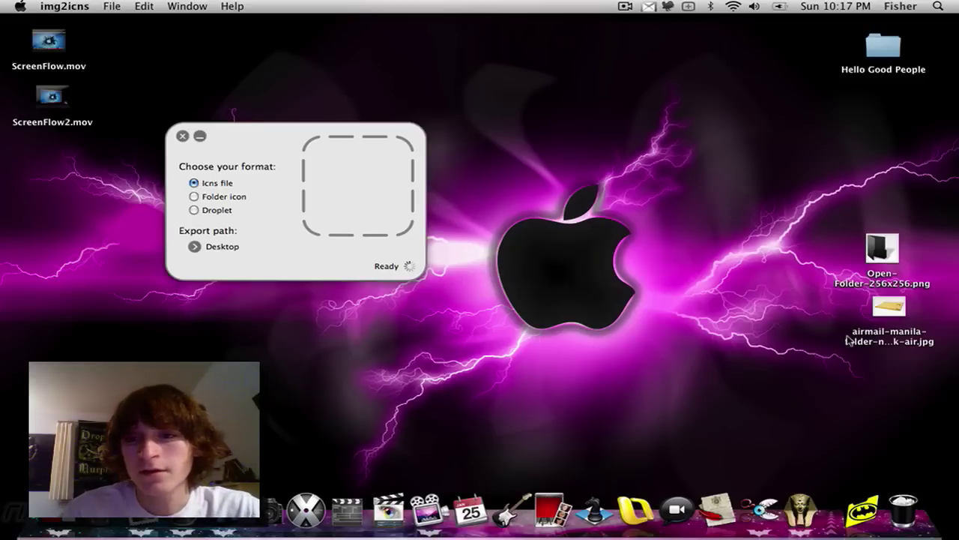
{"action": "left_click_drag", "start_coordinate": [892, 247], "coordinate": [401, 180]}
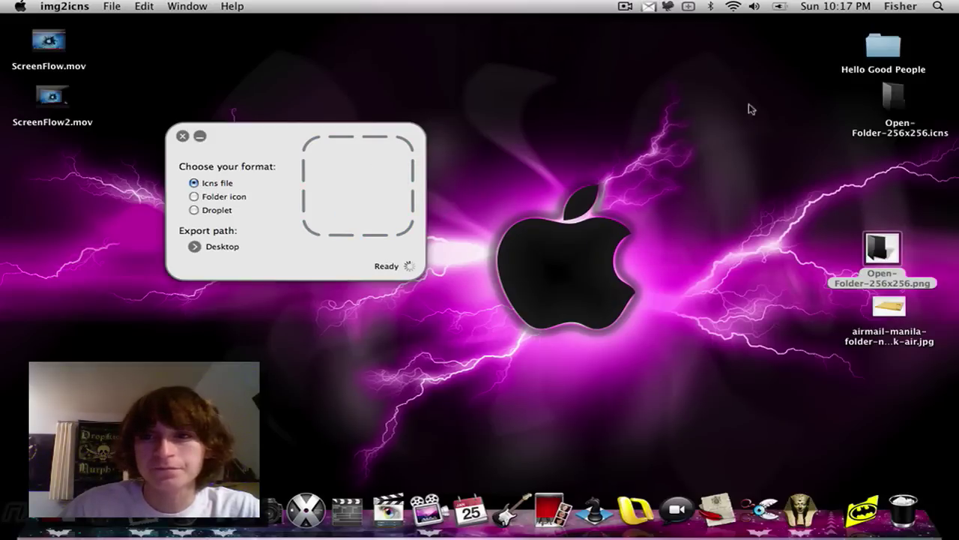
{"action": "left_click_drag", "start_coordinate": [894, 96], "coordinate": [634, 141]}
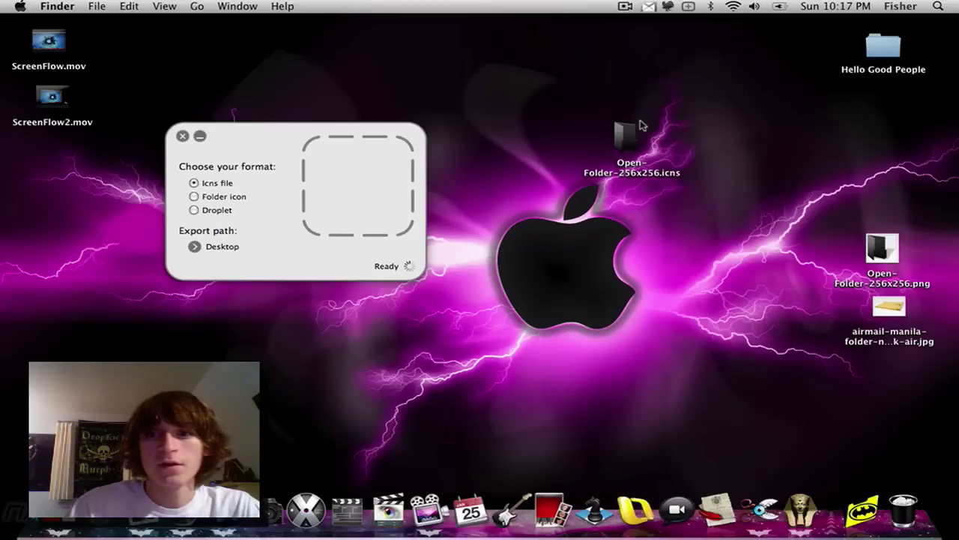
Step: Open Get Info windows for the Hello Good People folder and Open-Folder-256x256.icns
{"action": "right_click", "coordinate": [899, 49]}
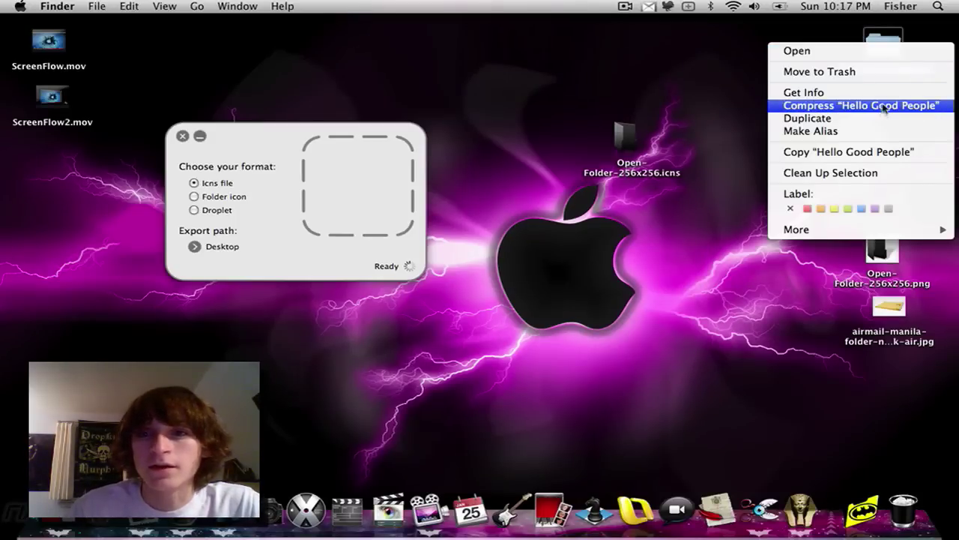
{"action": "left_click", "coordinate": [881, 92]}
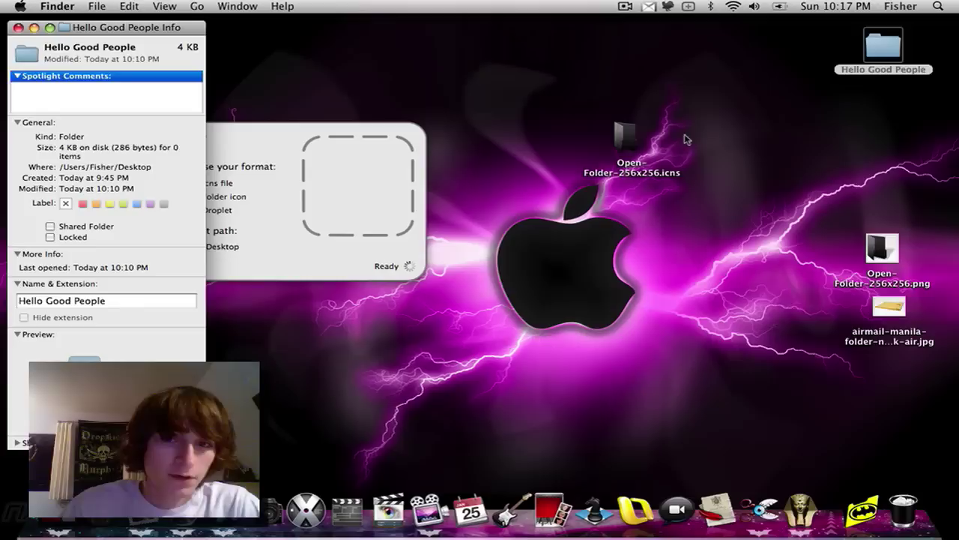
{"action": "left_click", "coordinate": [638, 143]}
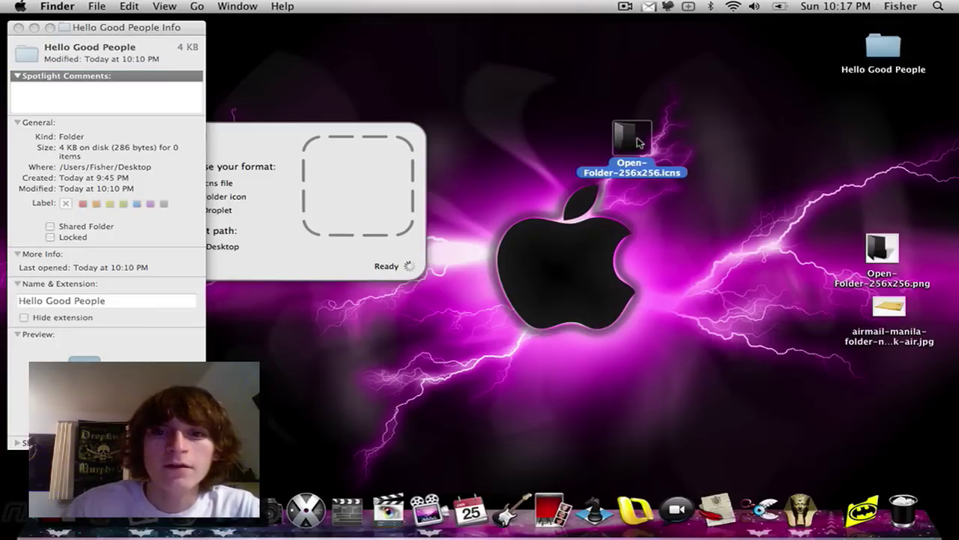
{"action": "right_click", "coordinate": [637, 138]}
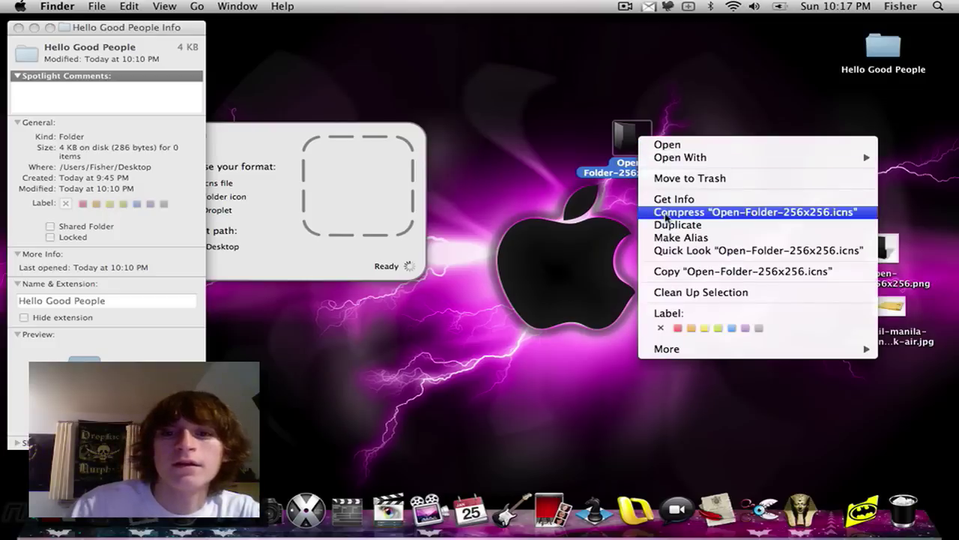
{"action": "left_click", "coordinate": [674, 199]}
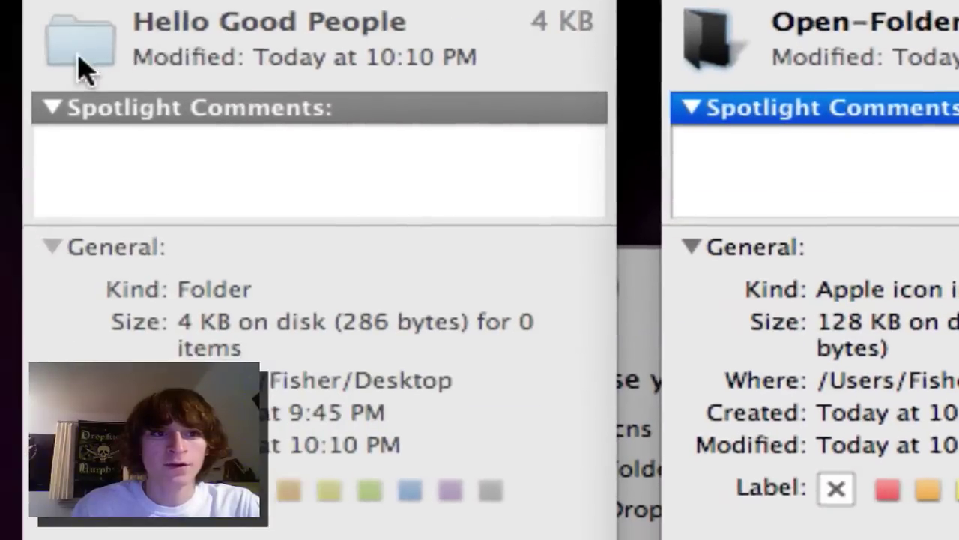
Step: Paste the Open-Folder icon onto the folder's Info icon and close both Info windows
{"action": "left_click", "coordinate": [75, 42]}
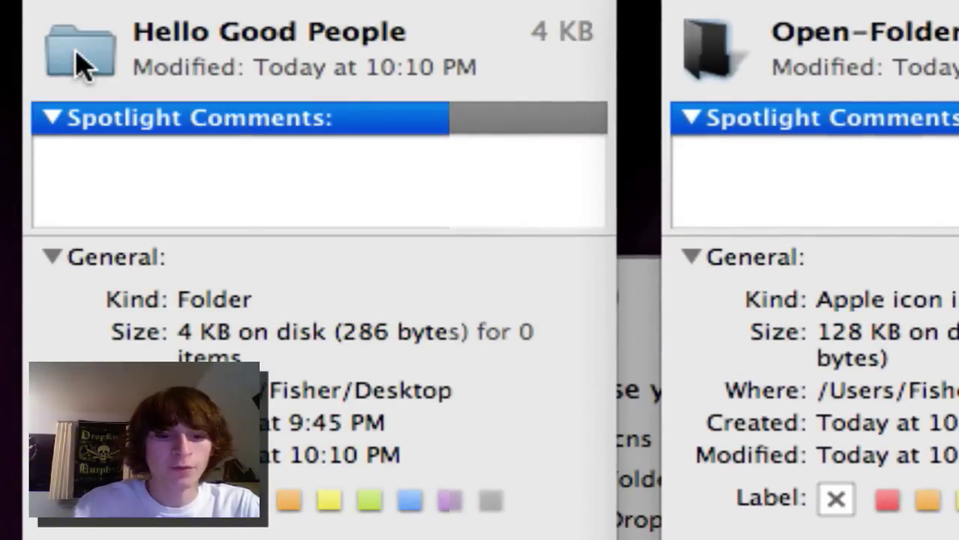
{"action": "key", "text": "super+v"}
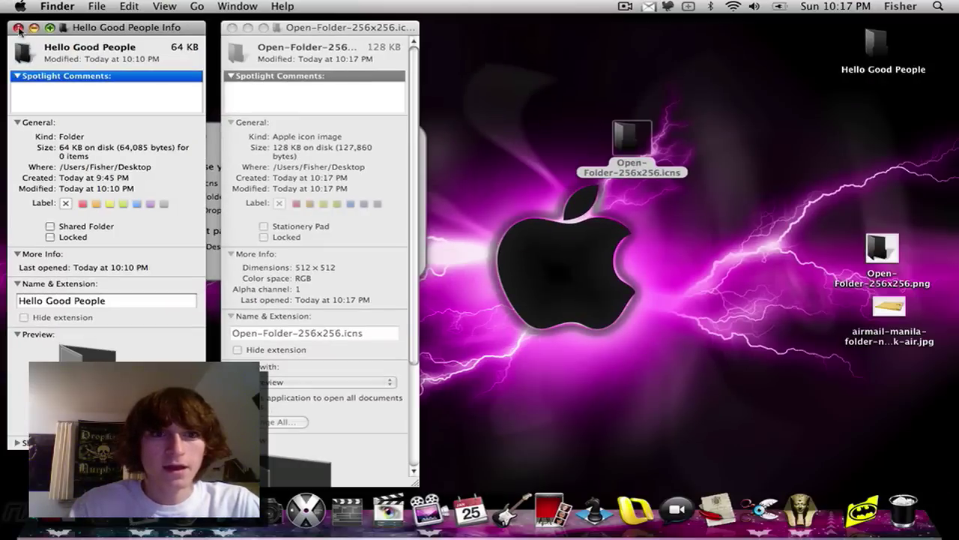
{"action": "left_click", "coordinate": [18, 28]}
{"action": "left_click", "coordinate": [232, 27]}
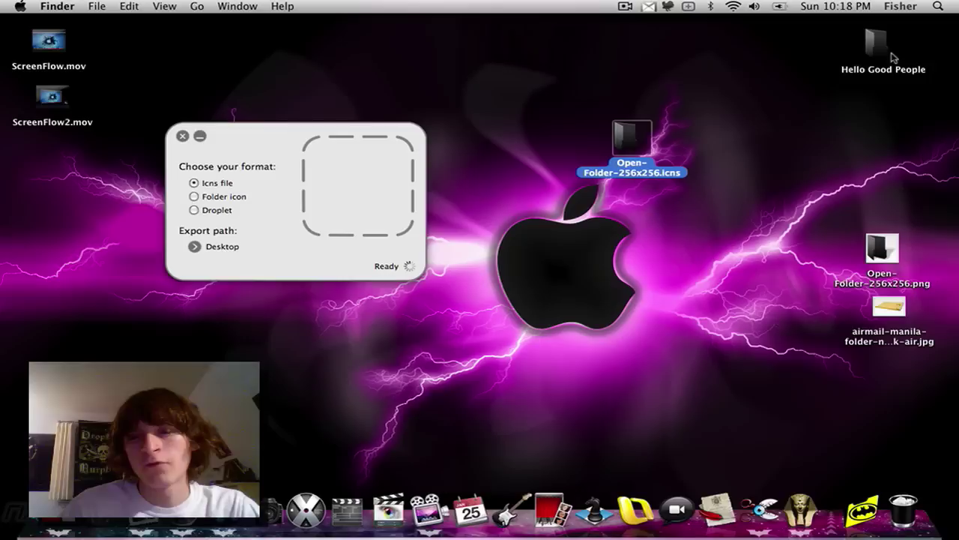
Step: Convert the airmail manila envelope JPG to an .icns and place it beside Open-Folder-256x256.icns
{"action": "left_click", "coordinate": [792, 132]}
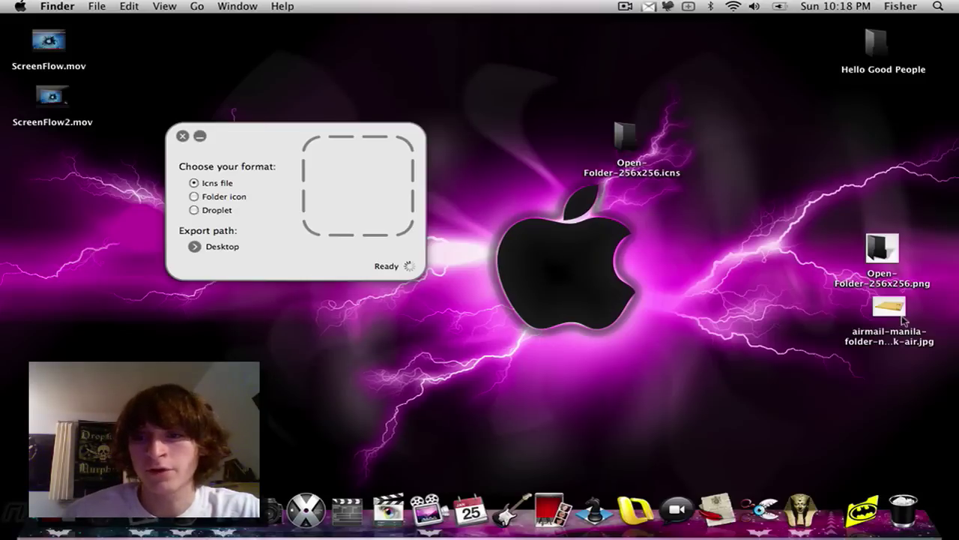
{"action": "left_click_drag", "start_coordinate": [902, 318], "coordinate": [353, 190]}
{"action": "left_click_drag", "start_coordinate": [897, 105], "coordinate": [783, 154]}
{"action": "left_click", "coordinate": [836, 143]}
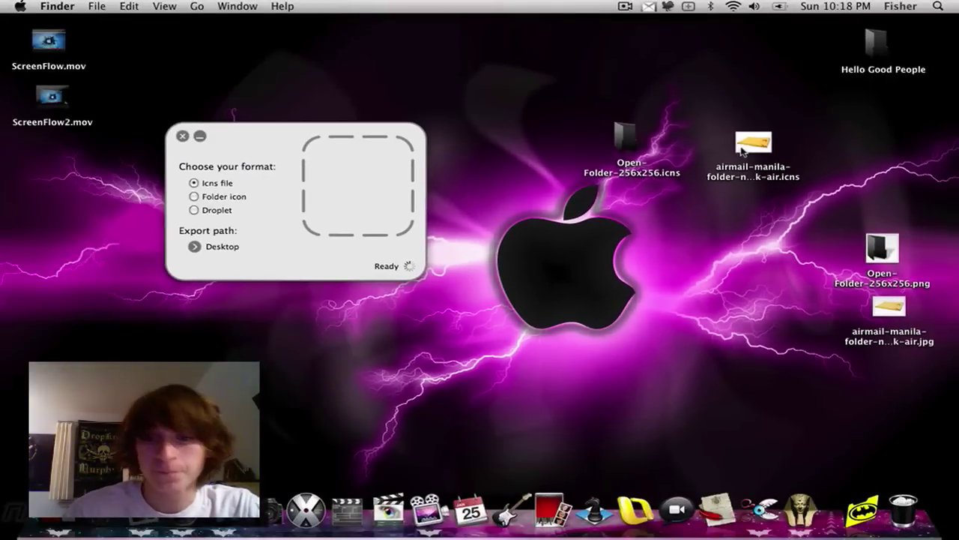
Step: Open the airmail manila folder JPG in Preview and choose the Instant Alpha selection tool
{"action": "left_click_drag", "start_coordinate": [893, 308], "coordinate": [803, 496]}
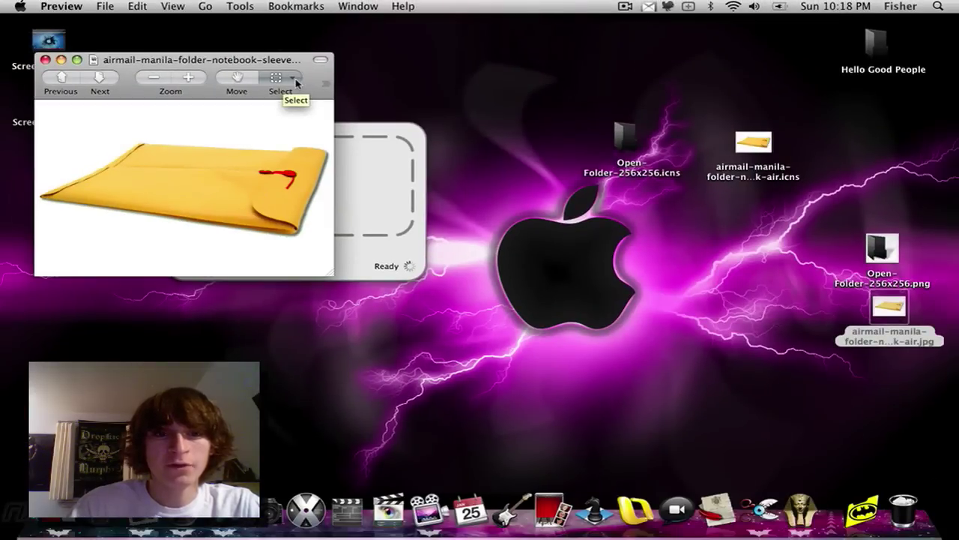
{"action": "left_click", "coordinate": [295, 78]}
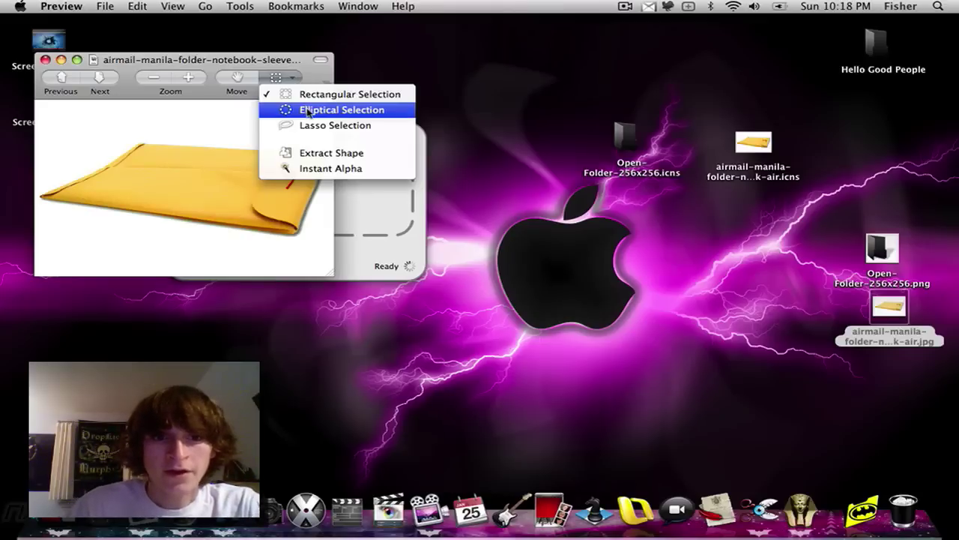
{"action": "left_click", "coordinate": [314, 169]}
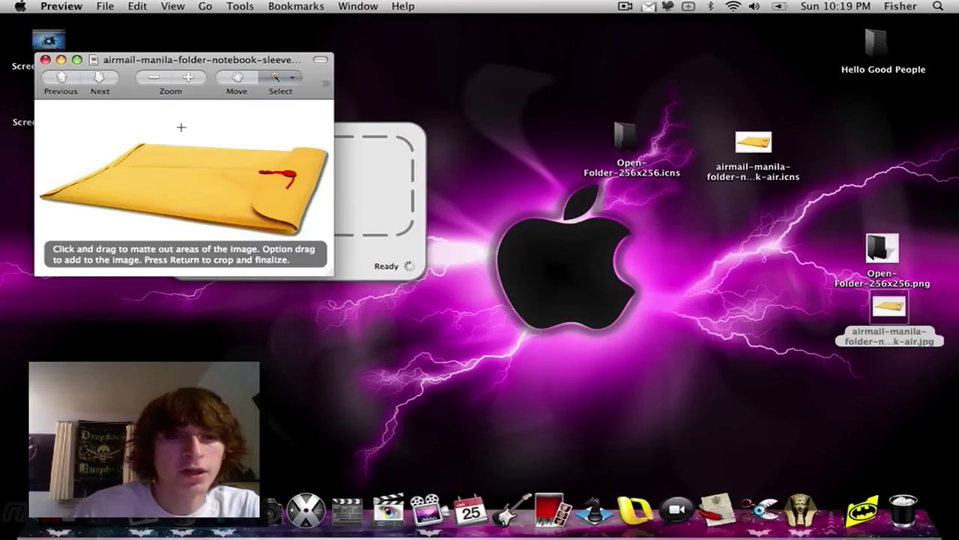
Step: Remove the white background around the envelope with Instant Alpha
{"action": "mouse_move", "coordinate": [180, 128]}
{"action": "left_mouse_down"}
{"action": "mouse_move", "coordinate": [225, 128]}
{"action": "mouse_move", "coordinate": [194, 125]}
{"action": "left_mouse_up"}
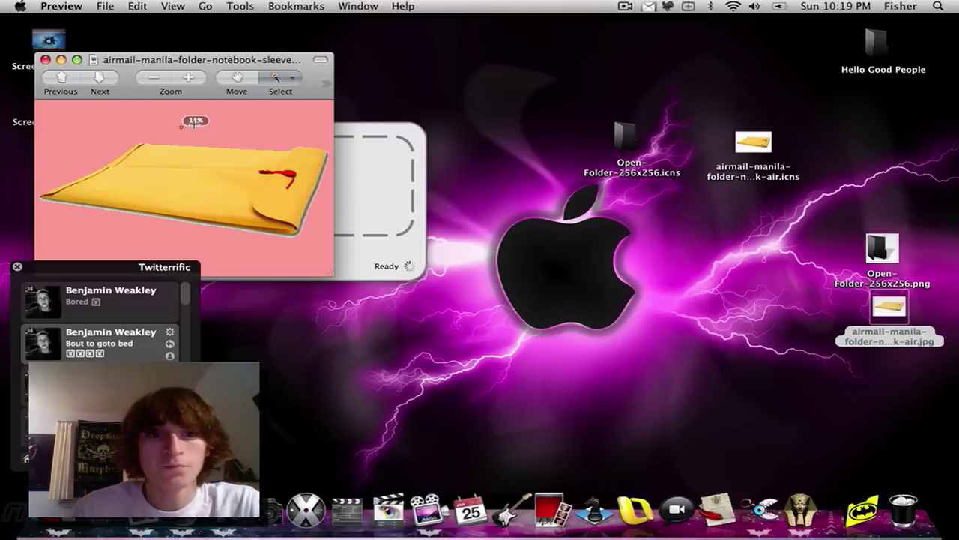
{"action": "left_click_drag", "start_coordinate": [194, 125], "coordinate": [194, 125]}
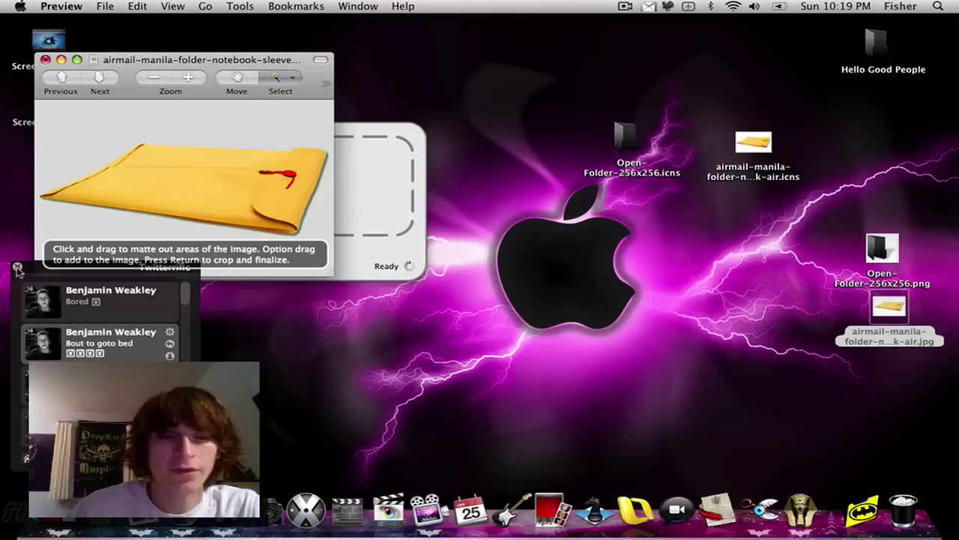
{"action": "left_click", "coordinate": [17, 267]}
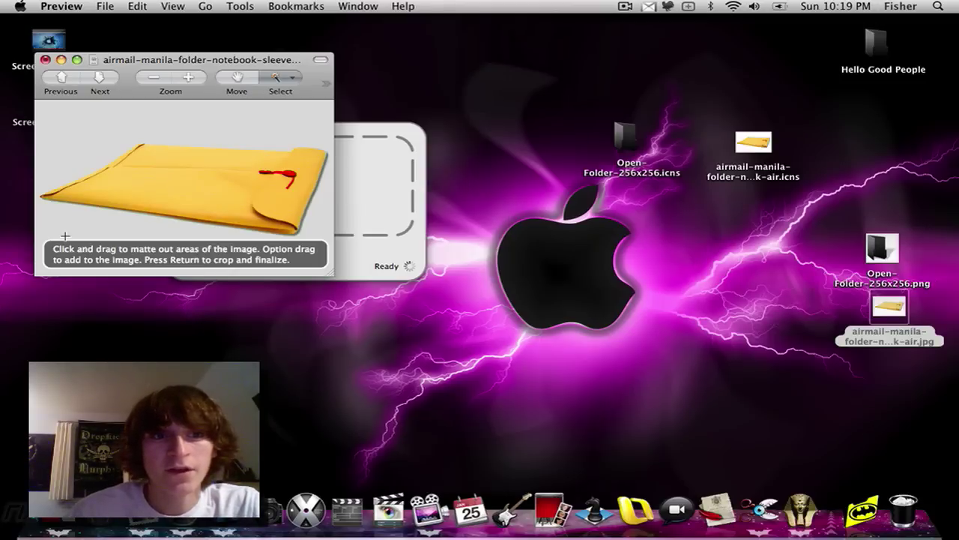
{"action": "key", "text": "Return"}
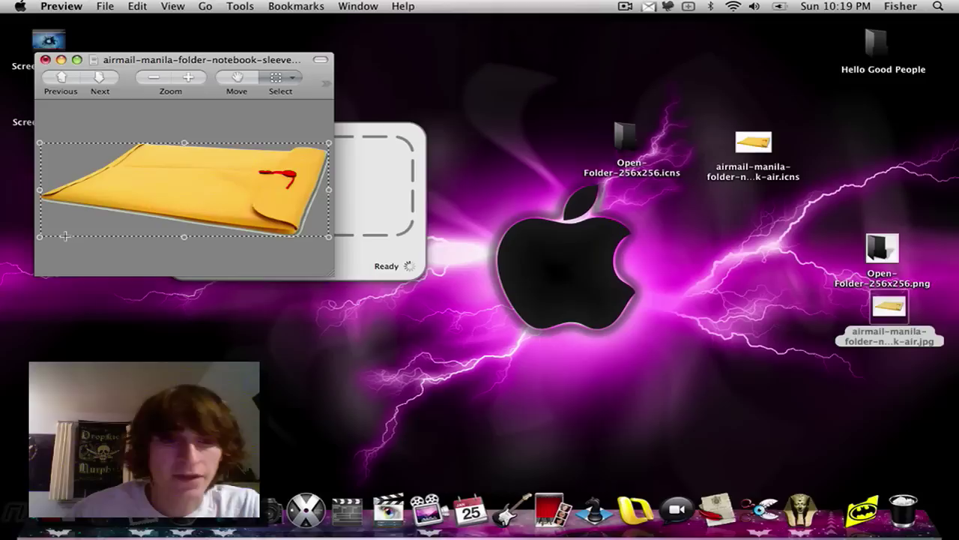
Step: Save a copy as transparent PNG airmail-manila-folder-n…k-air.png on the Desktop
{"action": "left_click", "coordinate": [66, 236]}
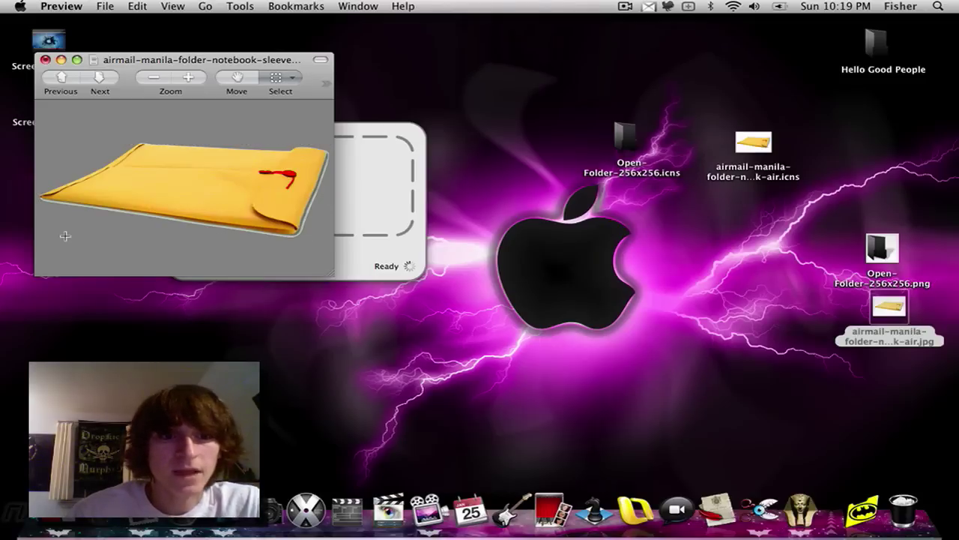
{"action": "key", "text": "super+shift+s"}
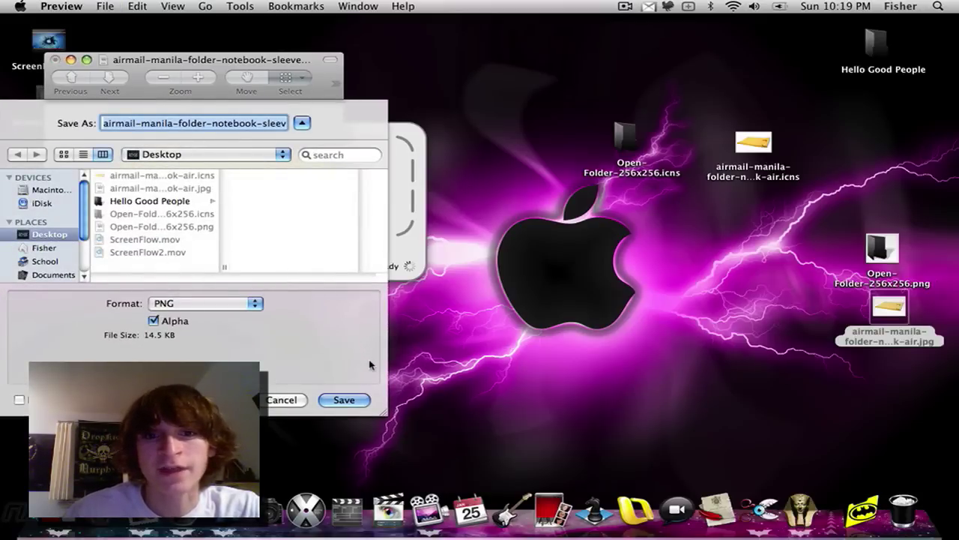
{"action": "left_click", "coordinate": [344, 399]}
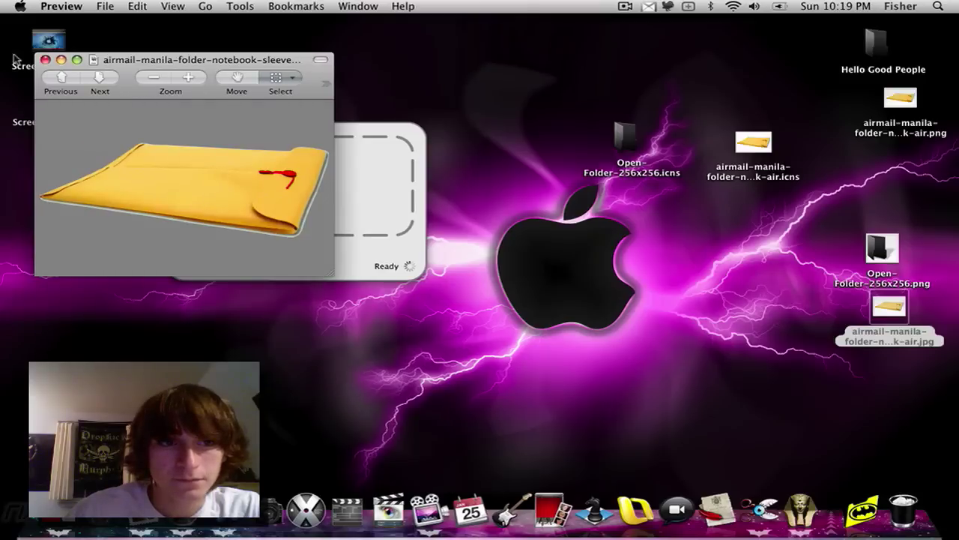
Step: Close Preview, convert the envelope PNG to airmail-manila-folder-n…air 1.icns, and place it beside the apple logo
{"action": "left_click", "coordinate": [45, 60]}
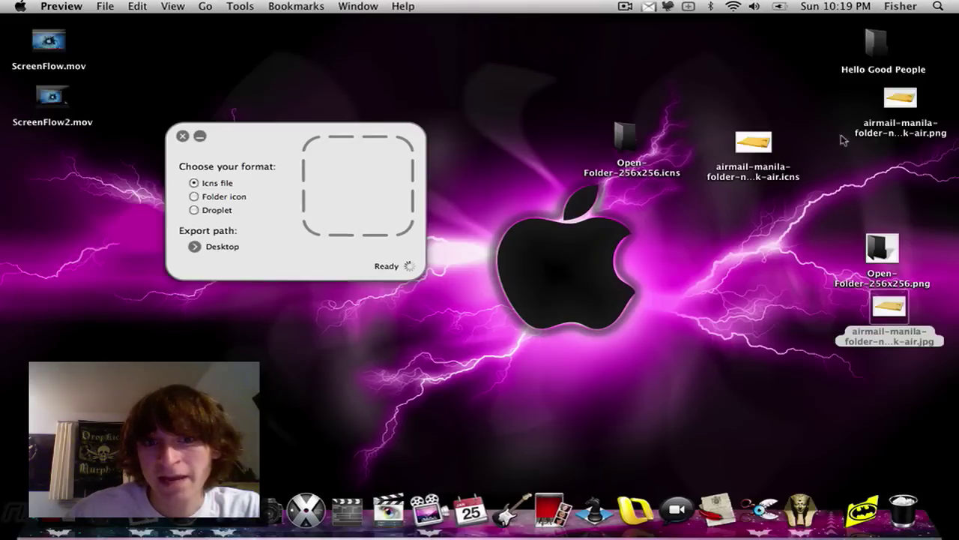
{"action": "left_click", "coordinate": [904, 113]}
{"action": "left_click_drag", "start_coordinate": [904, 114], "coordinate": [342, 188]}
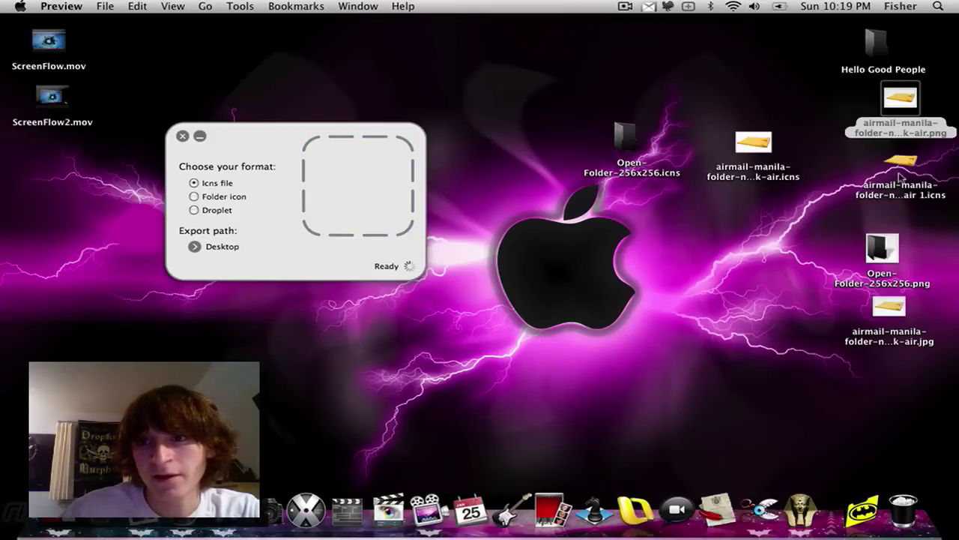
{"action": "left_click", "coordinate": [900, 174]}
{"action": "left_click_drag", "start_coordinate": [900, 171], "coordinate": [680, 266]}
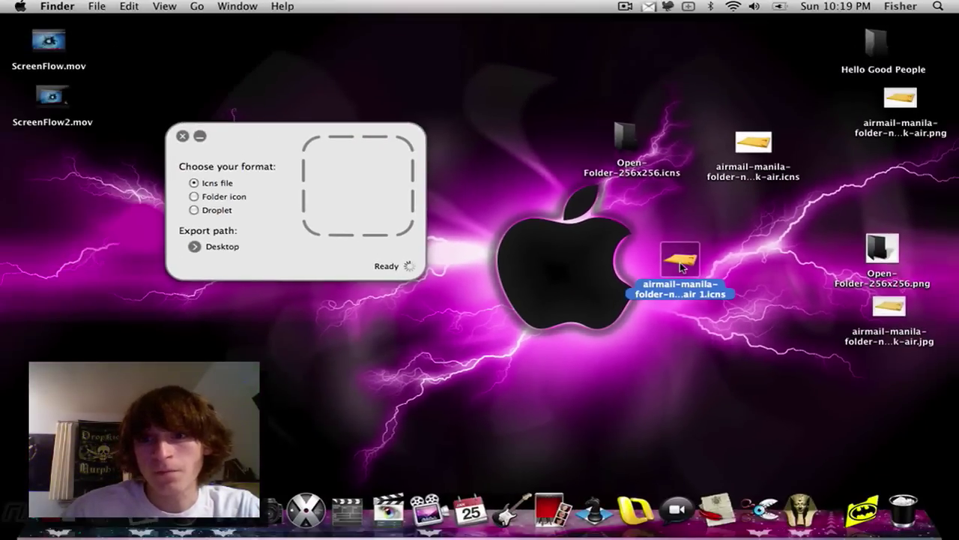
{"action": "left_click", "coordinate": [710, 267]}
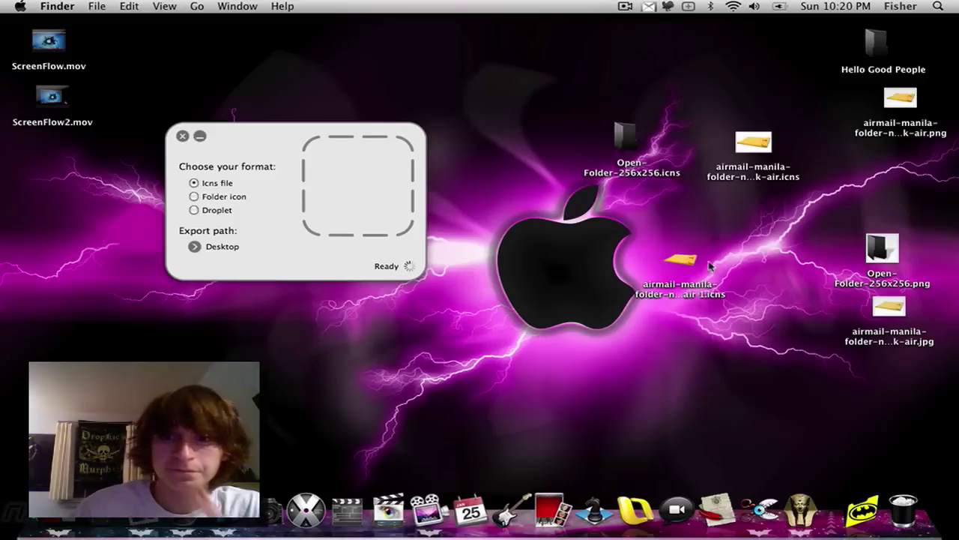
Step: Open Get Info windows for the Hello Good People folder and the envelope .icns file
{"action": "left_click", "coordinate": [874, 54]}
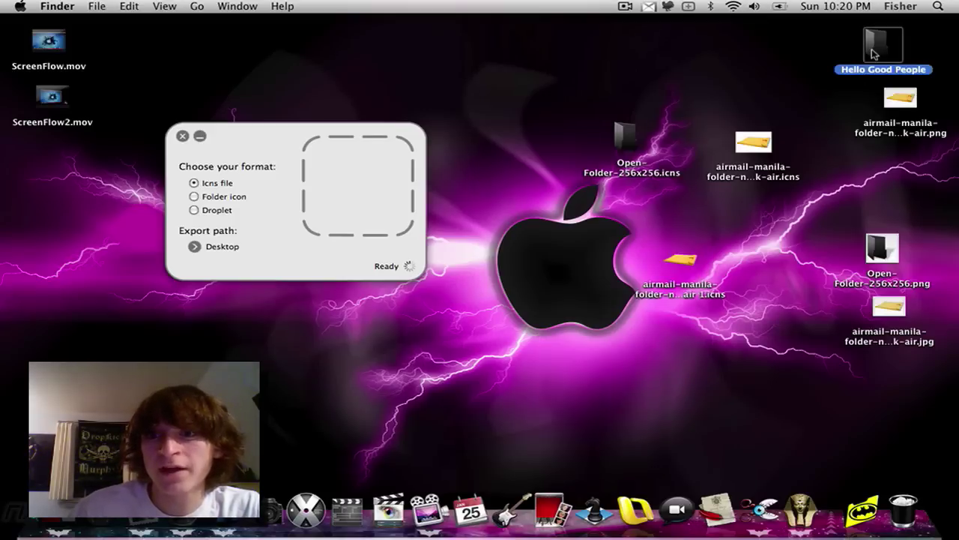
{"action": "right_click", "coordinate": [874, 54]}
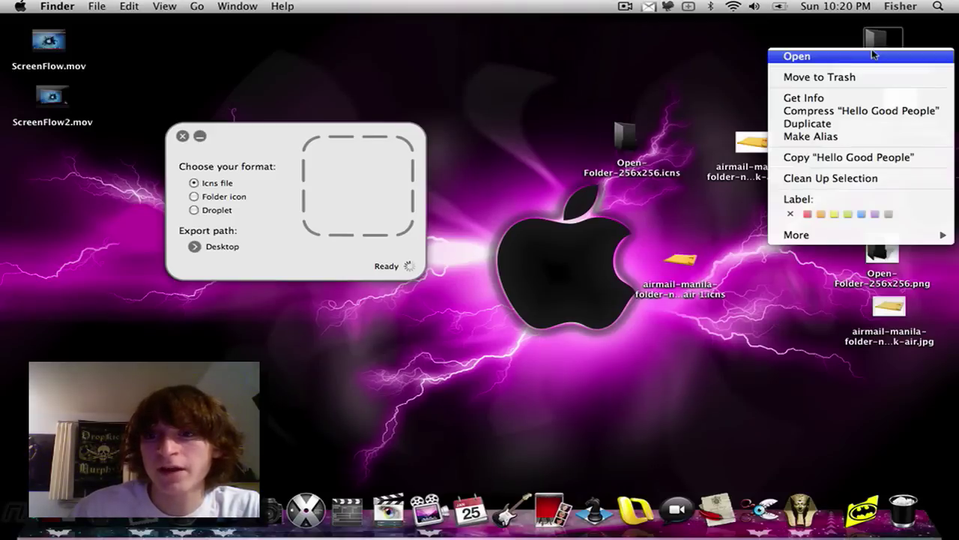
{"action": "left_click", "coordinate": [852, 98]}
{"action": "left_click", "coordinate": [688, 260]}
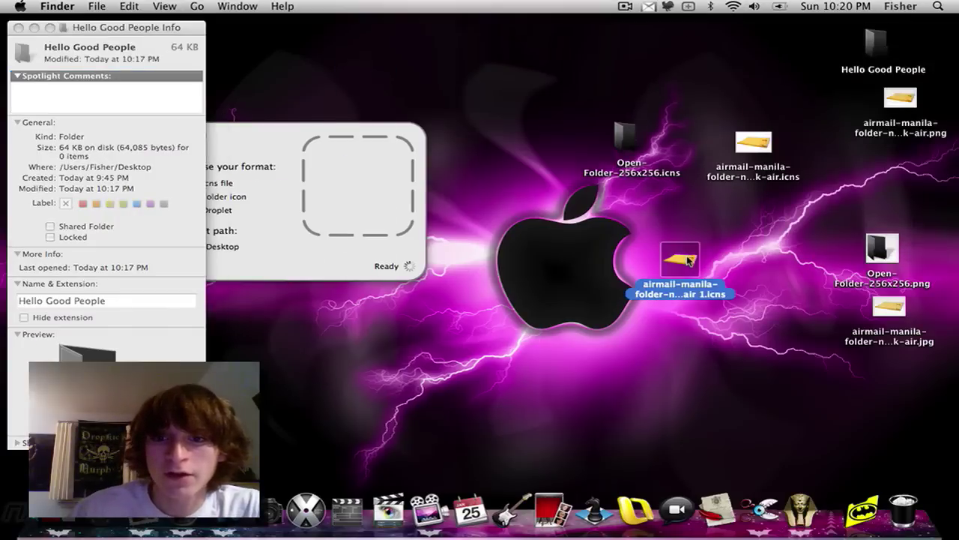
{"action": "right_click", "coordinate": [688, 260]}
{"action": "left_click", "coordinate": [709, 315]}
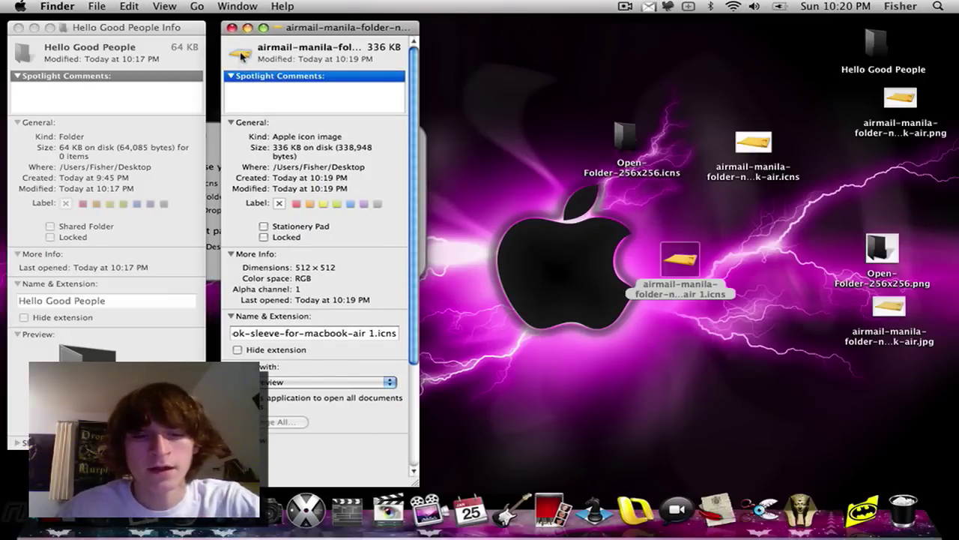
Step: Paste the envelope icon onto the folder's Info icon and close both Info windows
{"action": "left_click", "coordinate": [29, 53]}
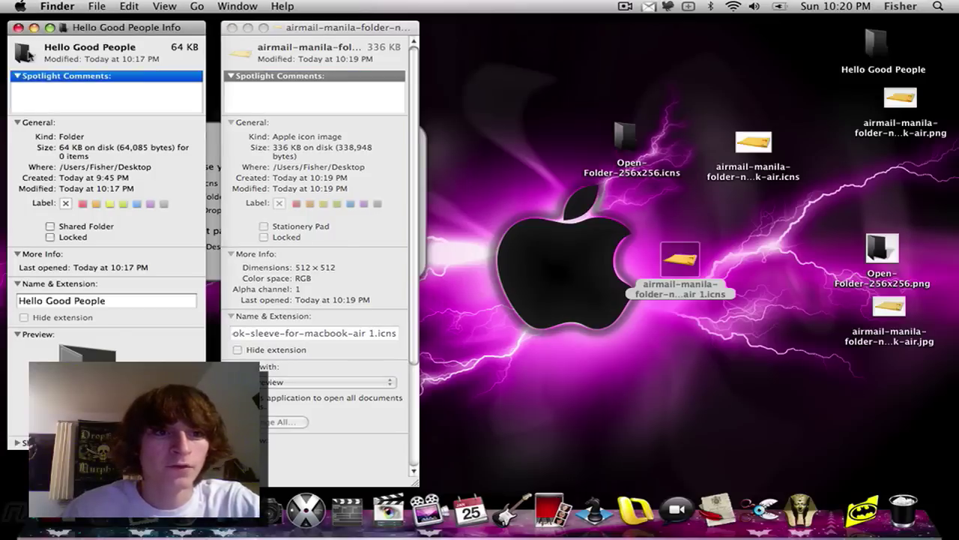
{"action": "key", "text": "super+v"}
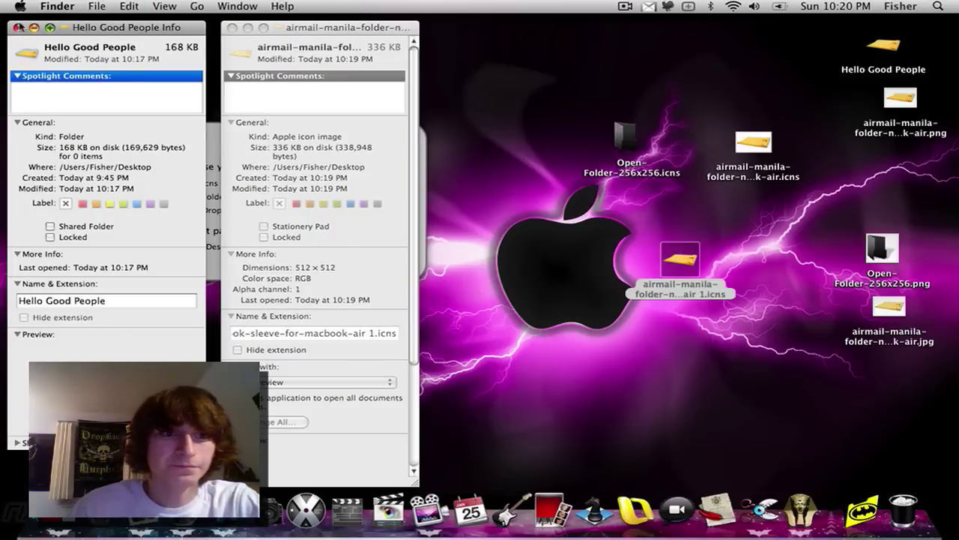
{"action": "left_click", "coordinate": [16, 28]}
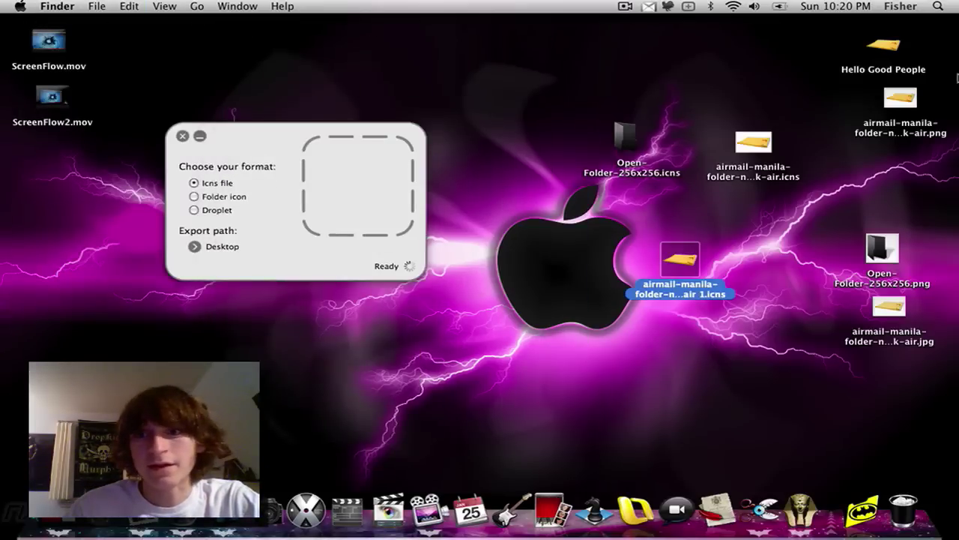
{"action": "left_click", "coordinate": [232, 28]}
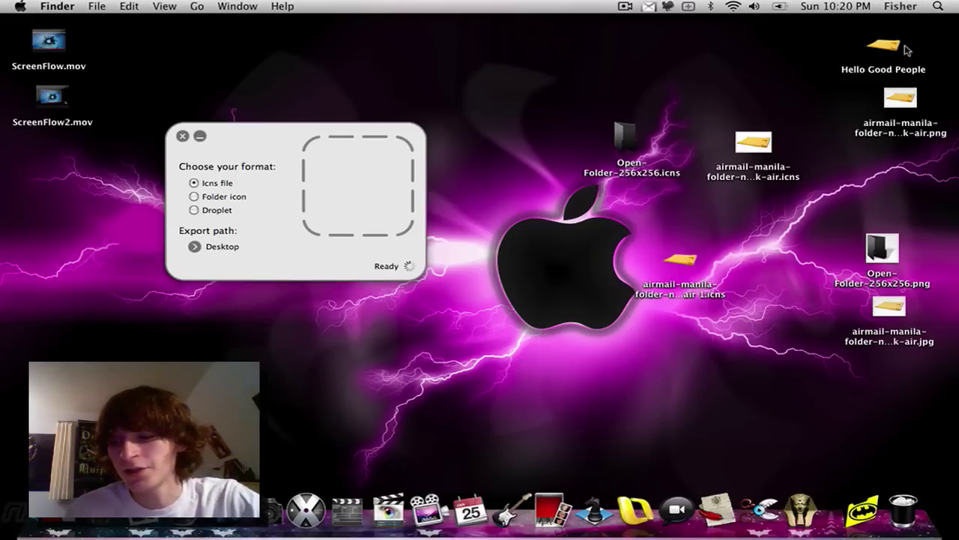